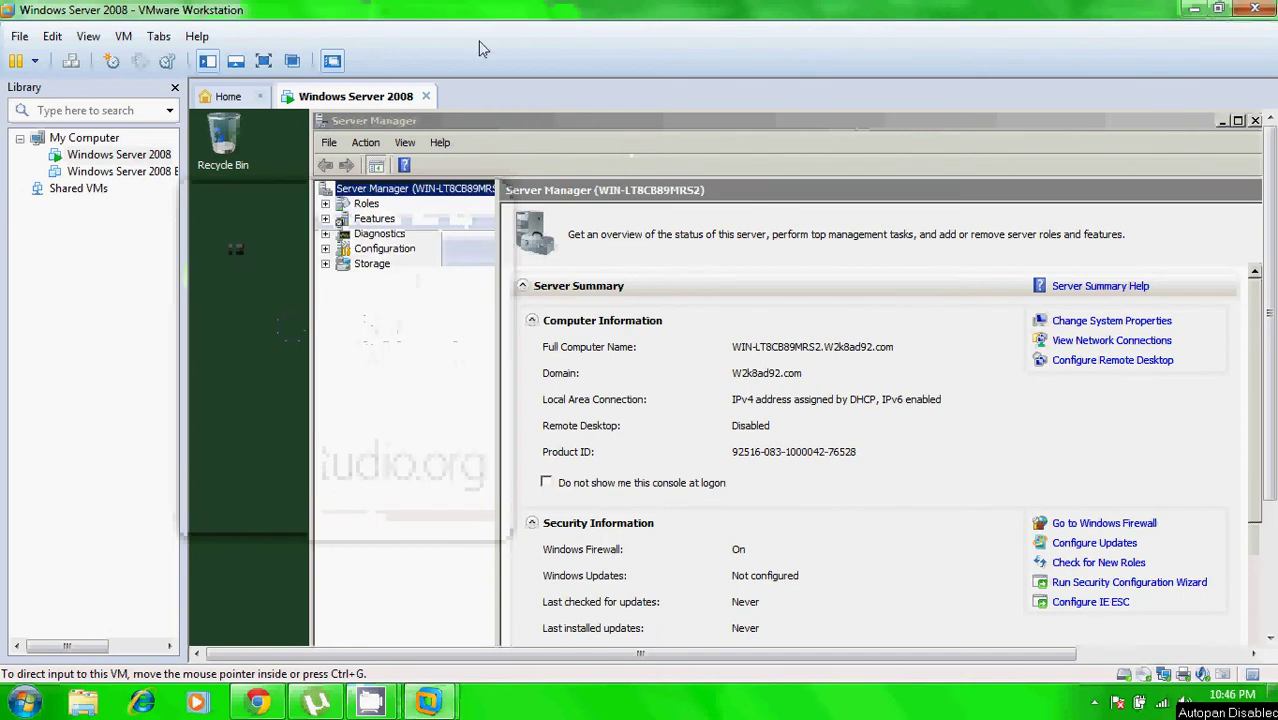
Show the Windows Server 2008 VM full screen and close Server Manager.
left_click(265, 60)
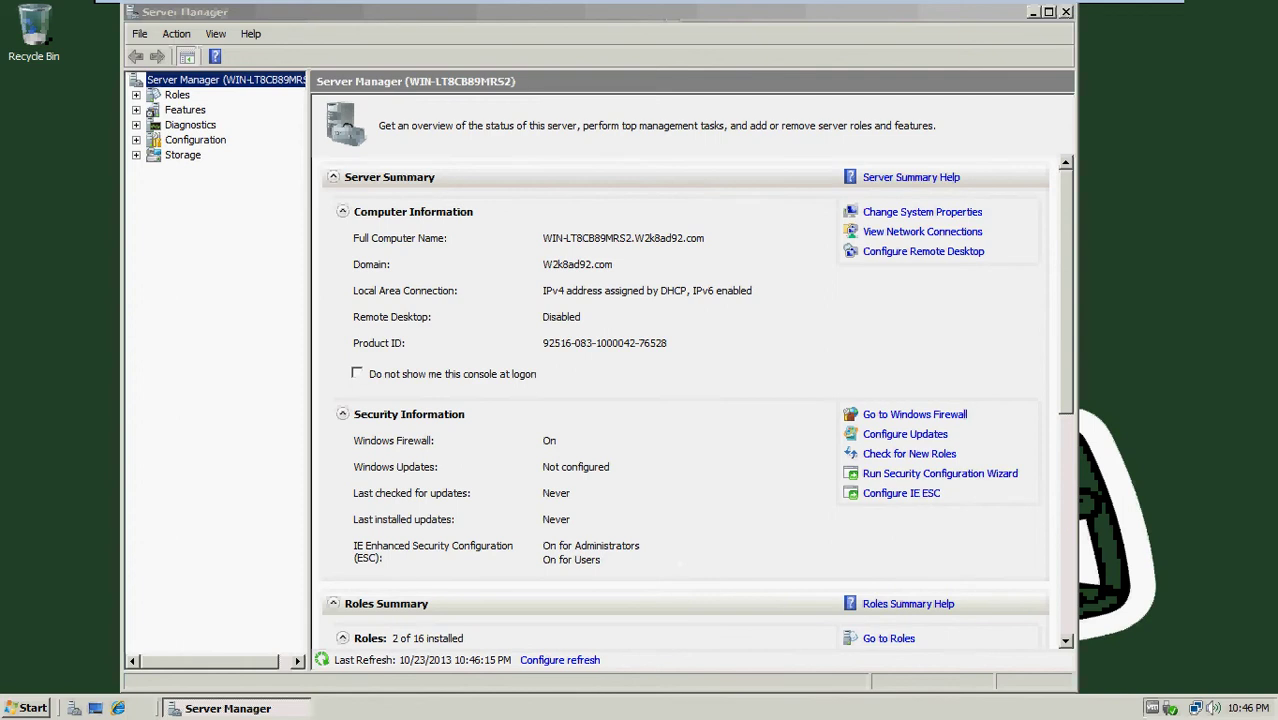
left_click(1064, 12)
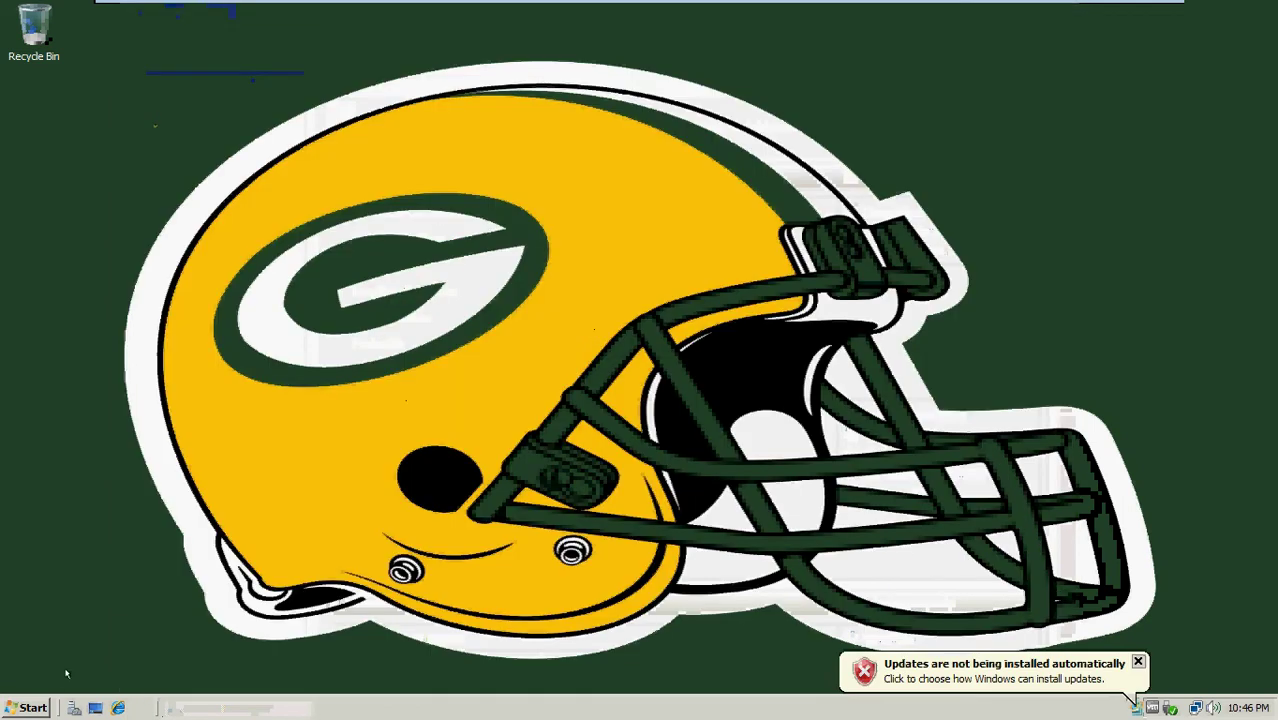
Launch a blank management console (Console1) by searching 'mmc' from the Start menu.
left_click(30, 707)
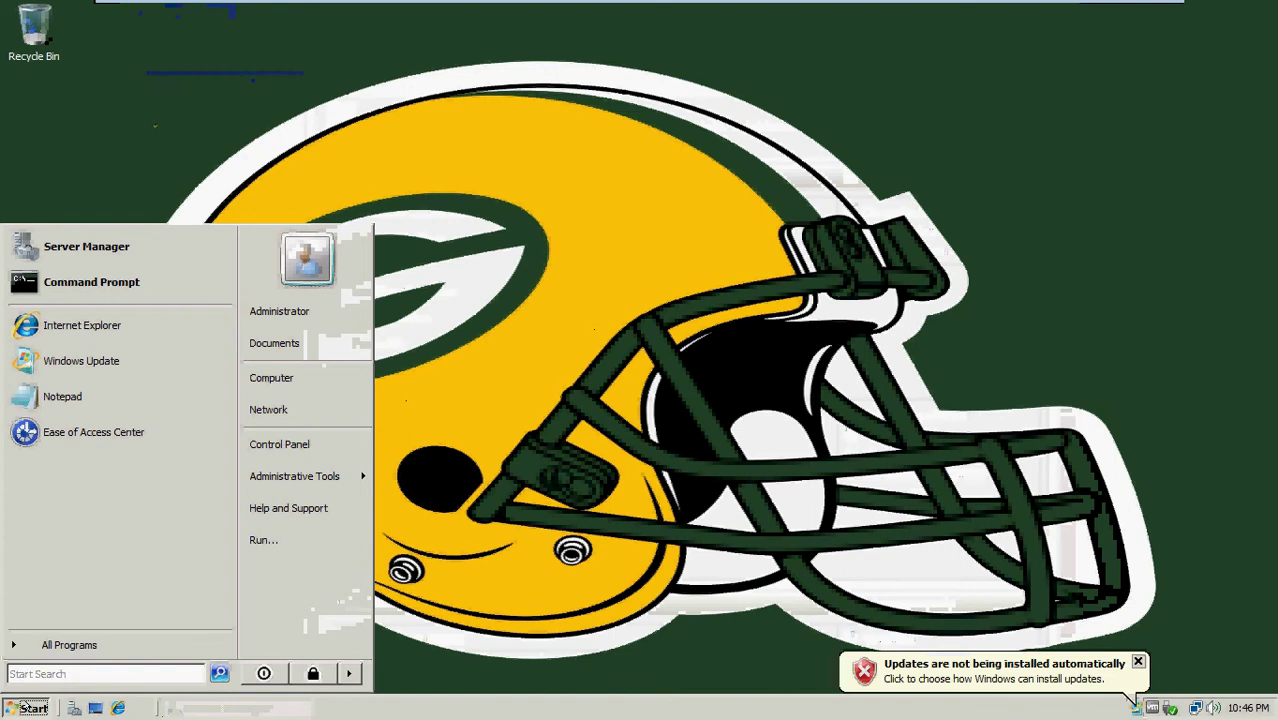
type("mmc")
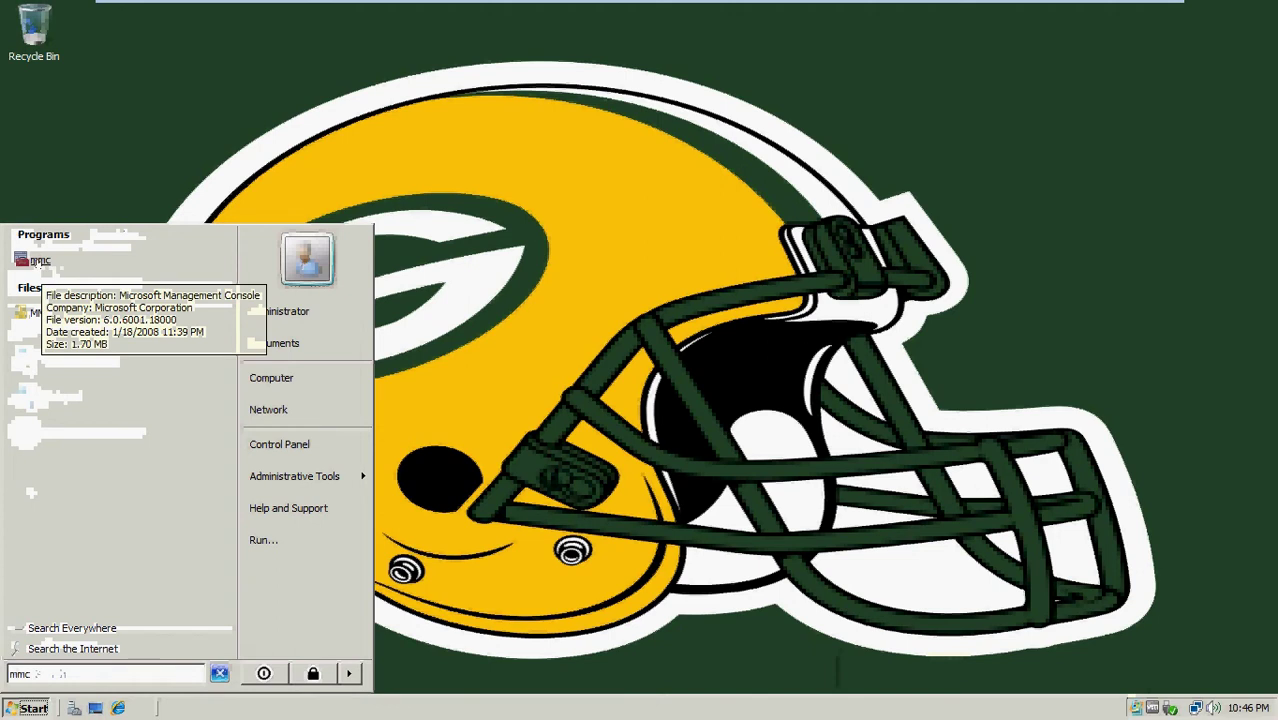
left_click(38, 261)
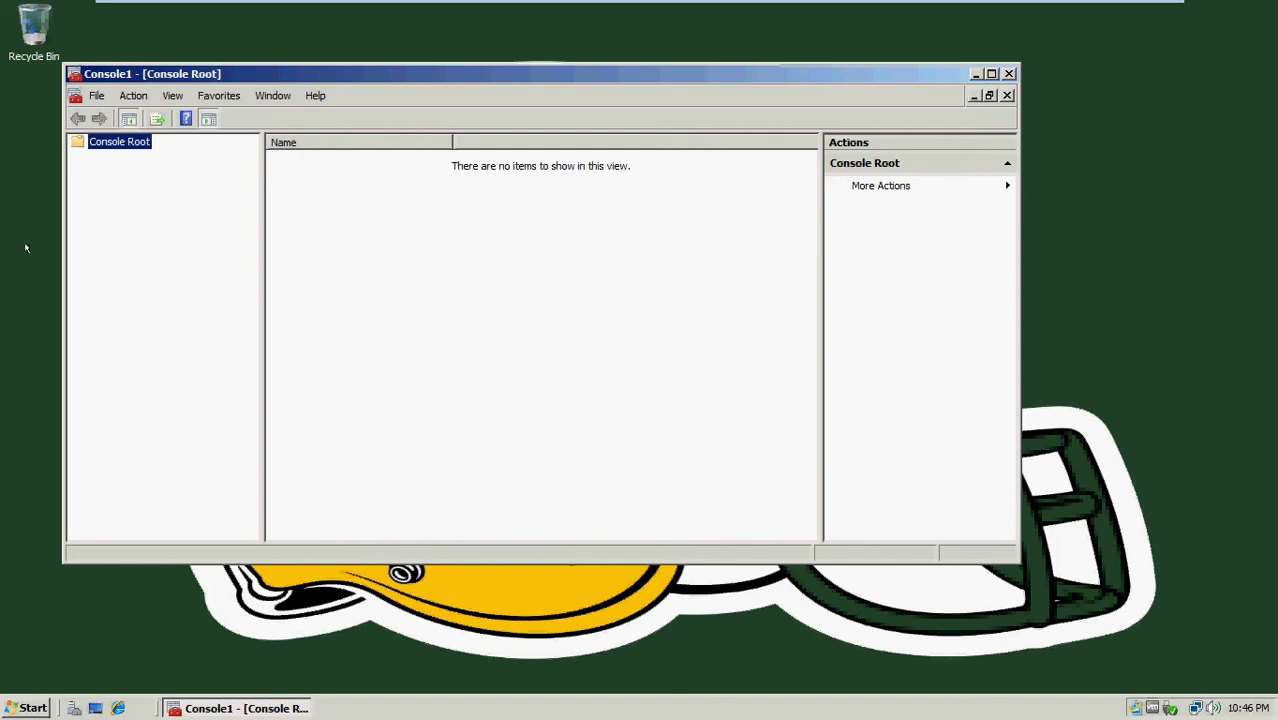
Open the Add or Remove Snap-ins dialog from the File menu.
left_click(88, 96)
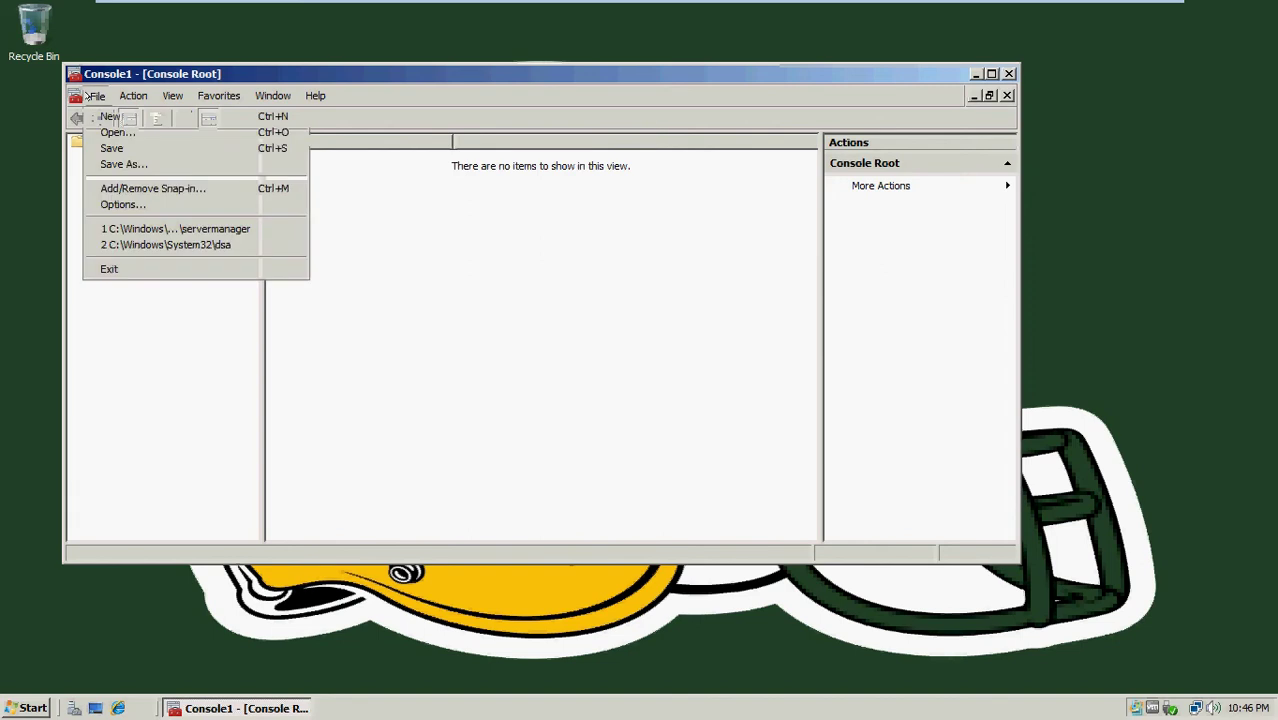
left_click(115, 187)
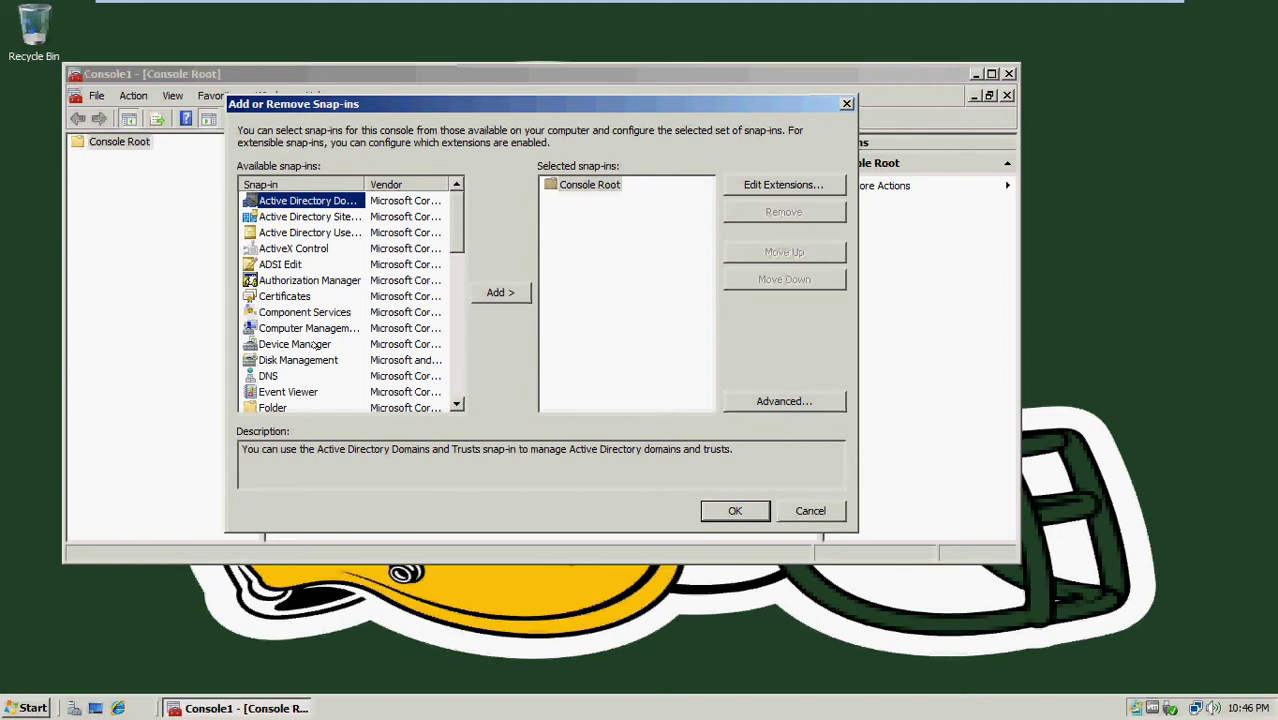
Add the Device Manager snap-in targeting the local computer.
double_click(314, 343)
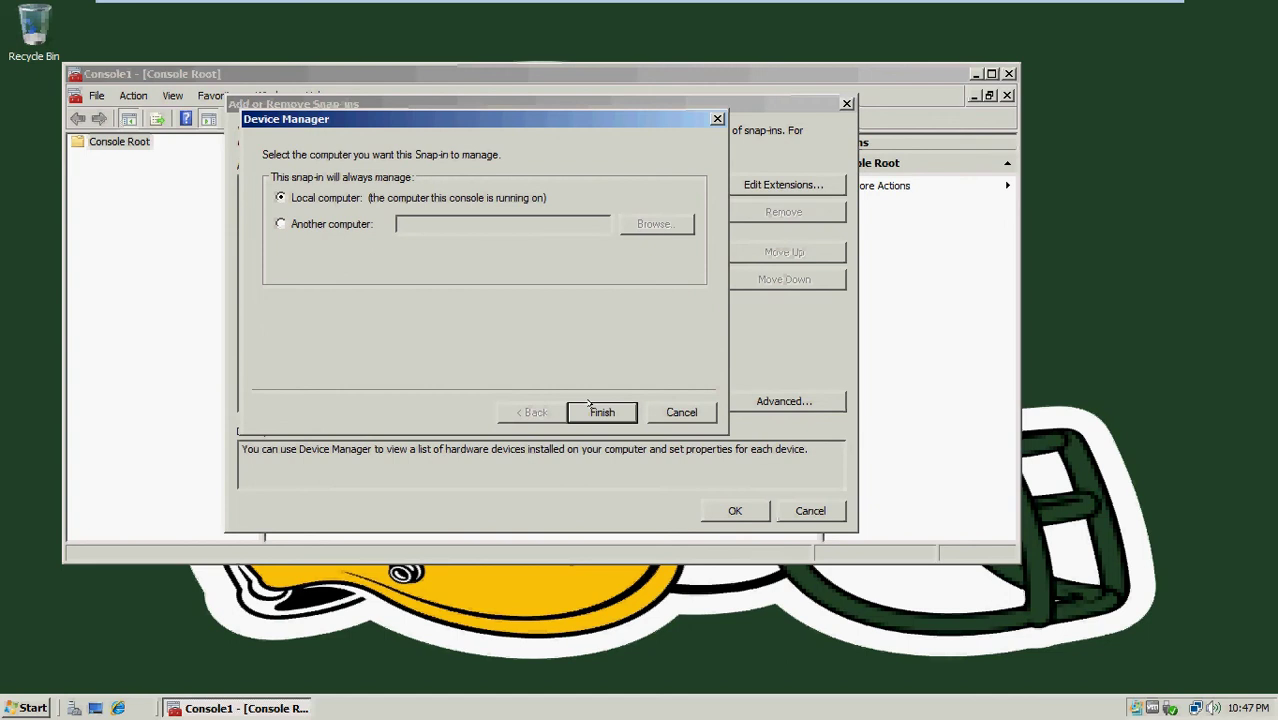
left_click(592, 410)
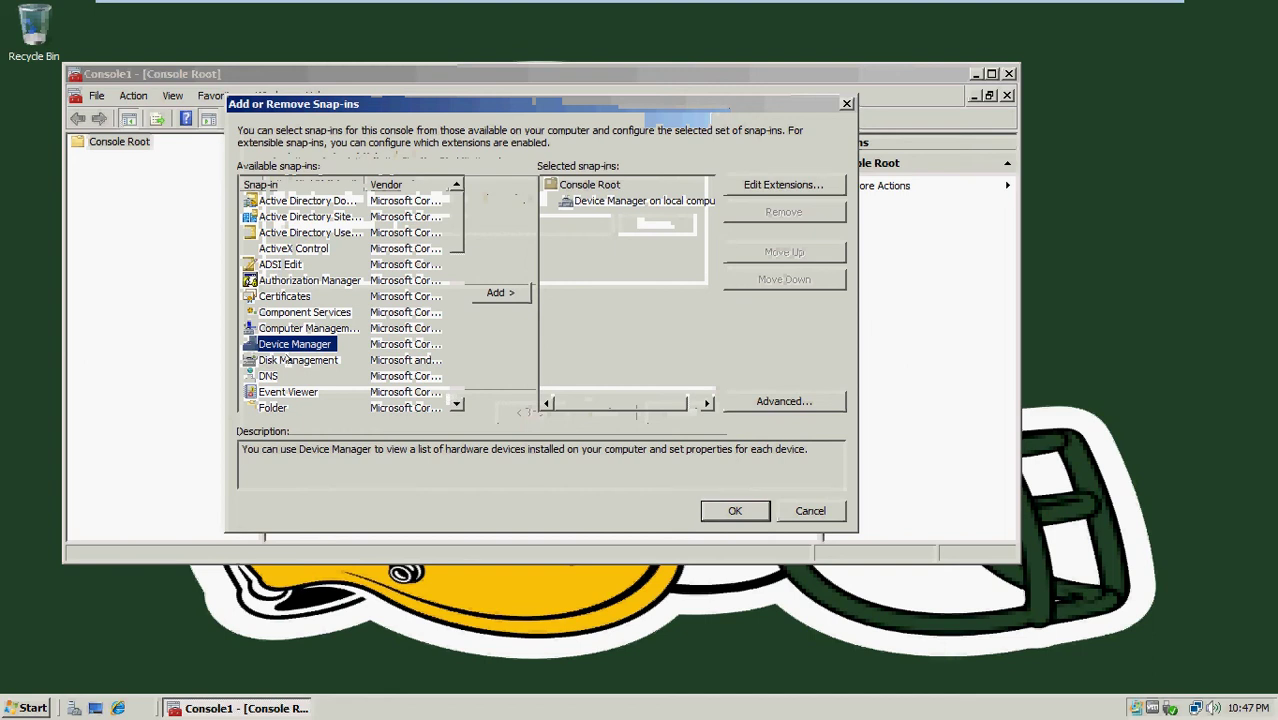
Add the Disk Management snap-in for this computer.
double_click(287, 360)
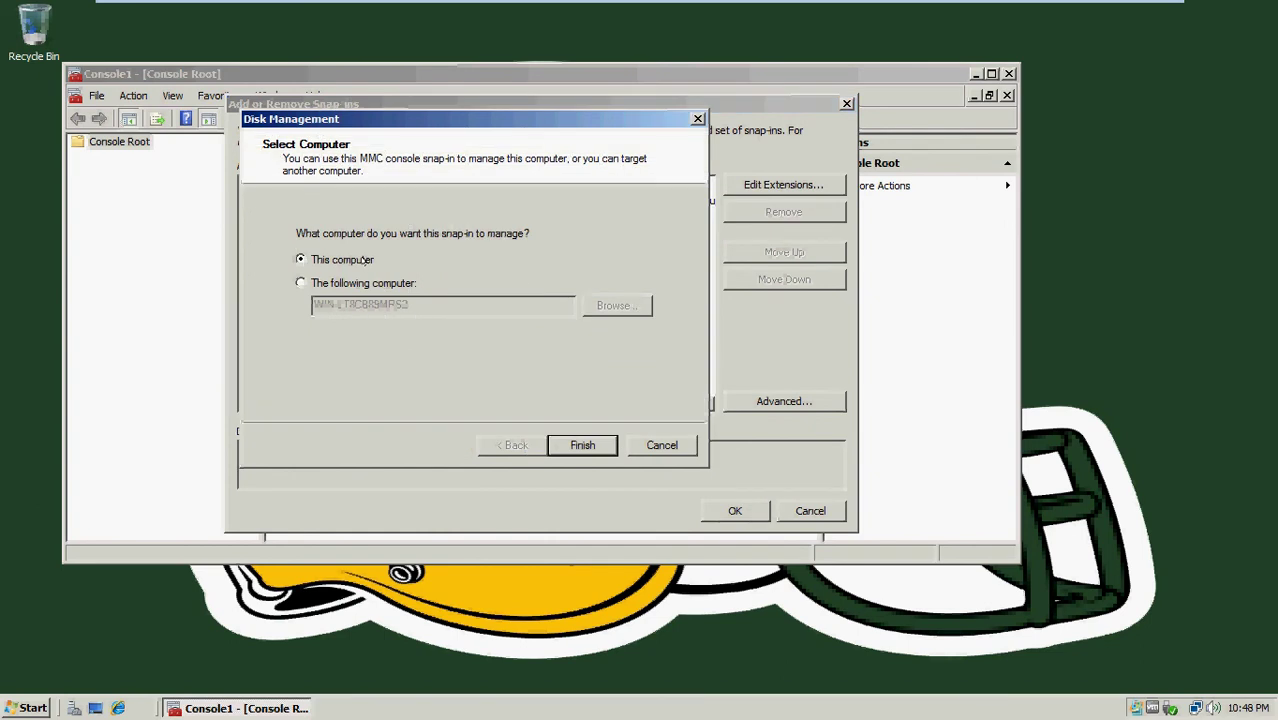
left_click(553, 440)
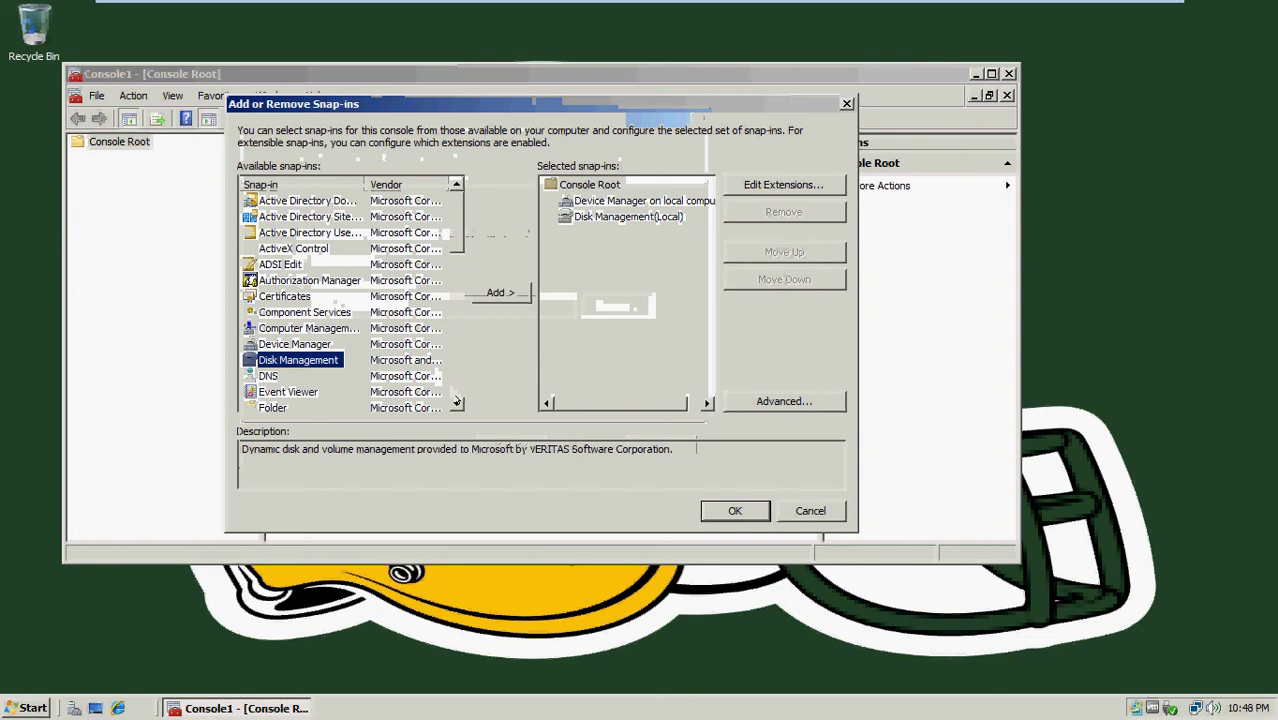
left_click(455, 401)
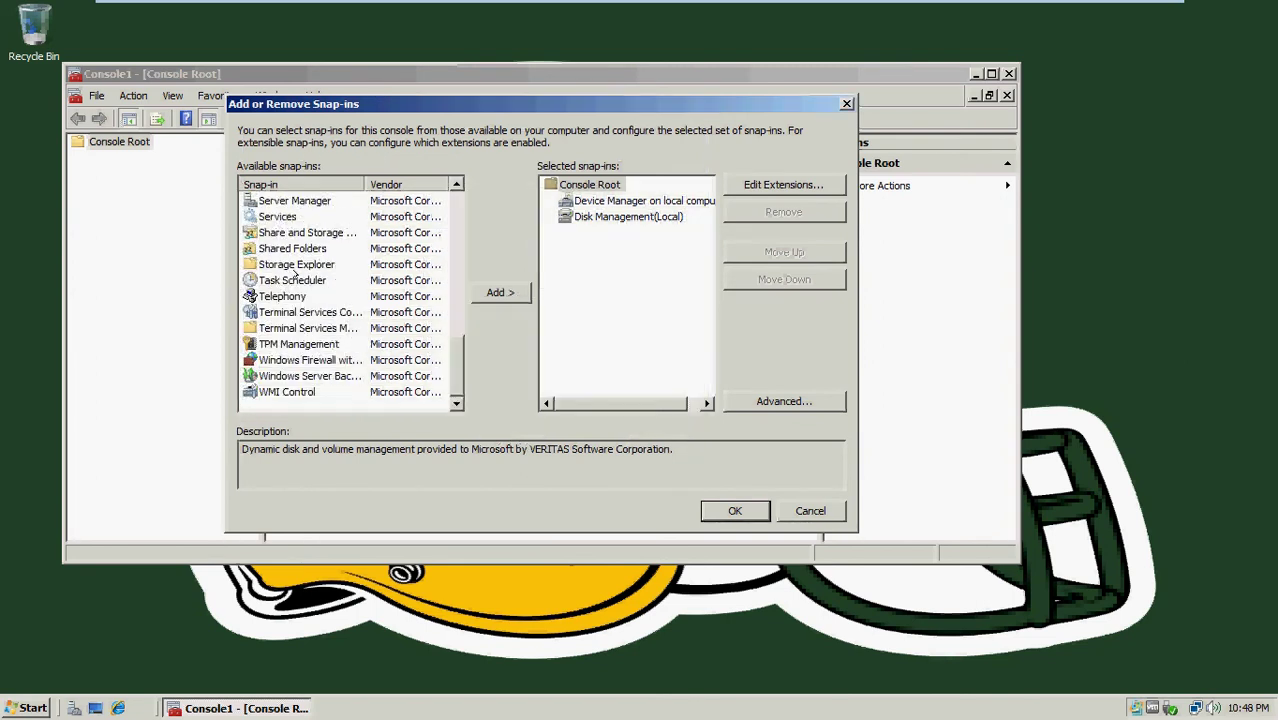
Add the Task Scheduler snap-in for the local computer.
left_click(295, 280)
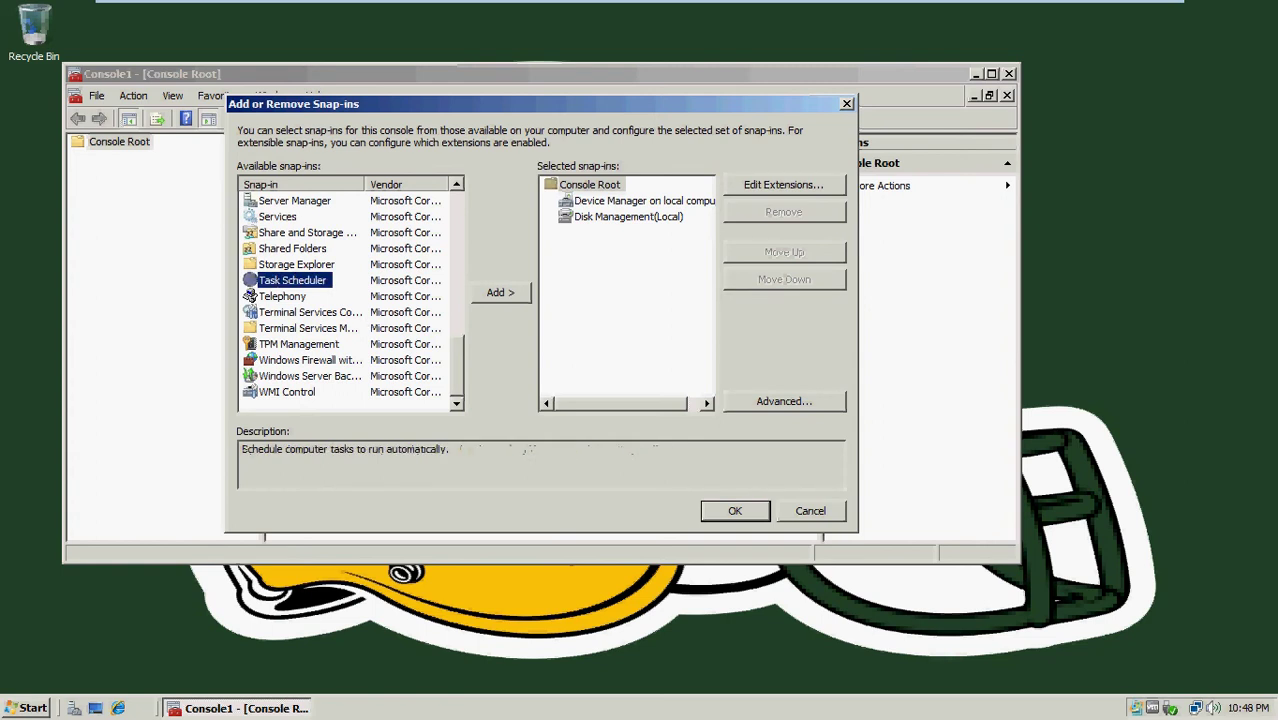
key("alt+a")
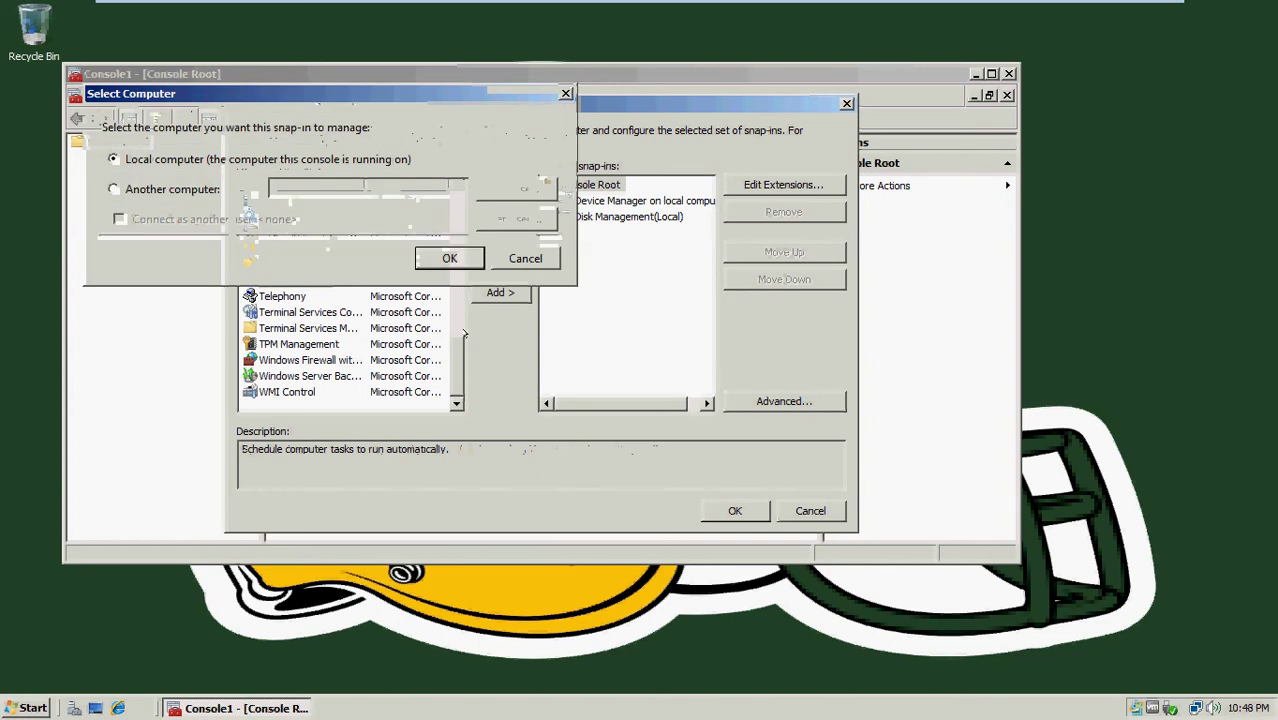
left_click(450, 260)
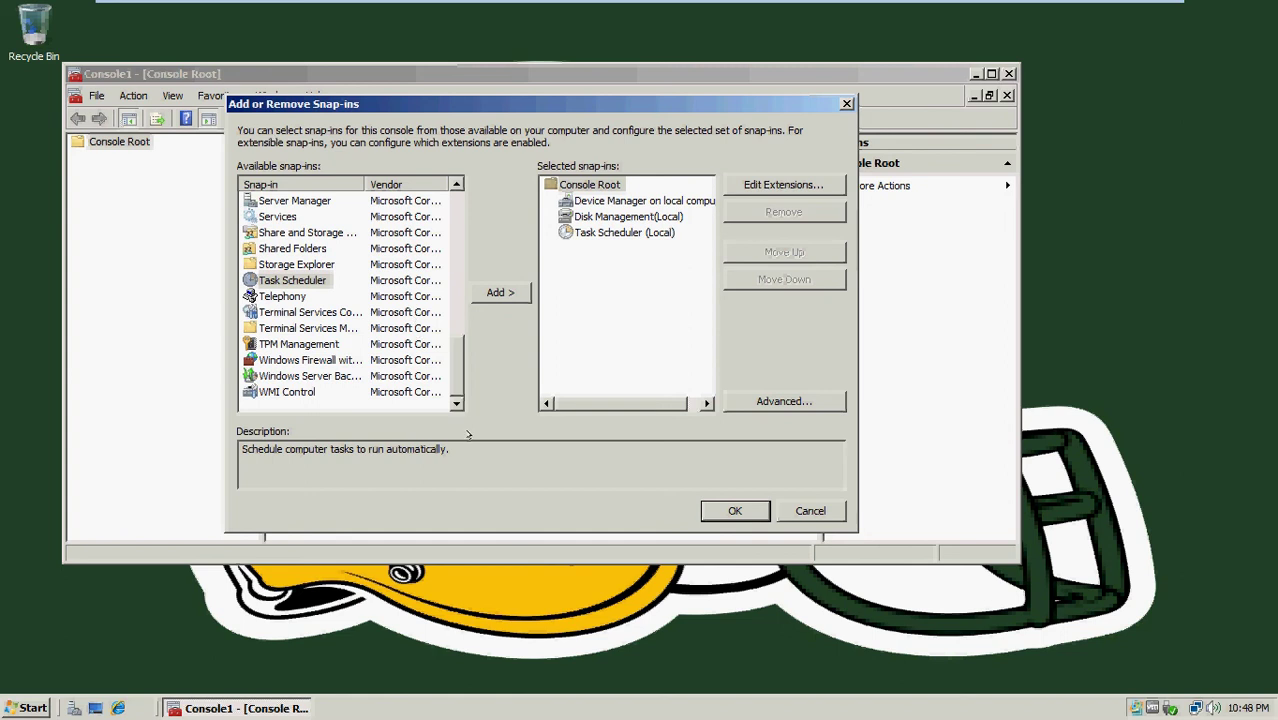
Apply the three snap-ins and save the console as Console1 in Administrative Tools.
left_click(712, 509)
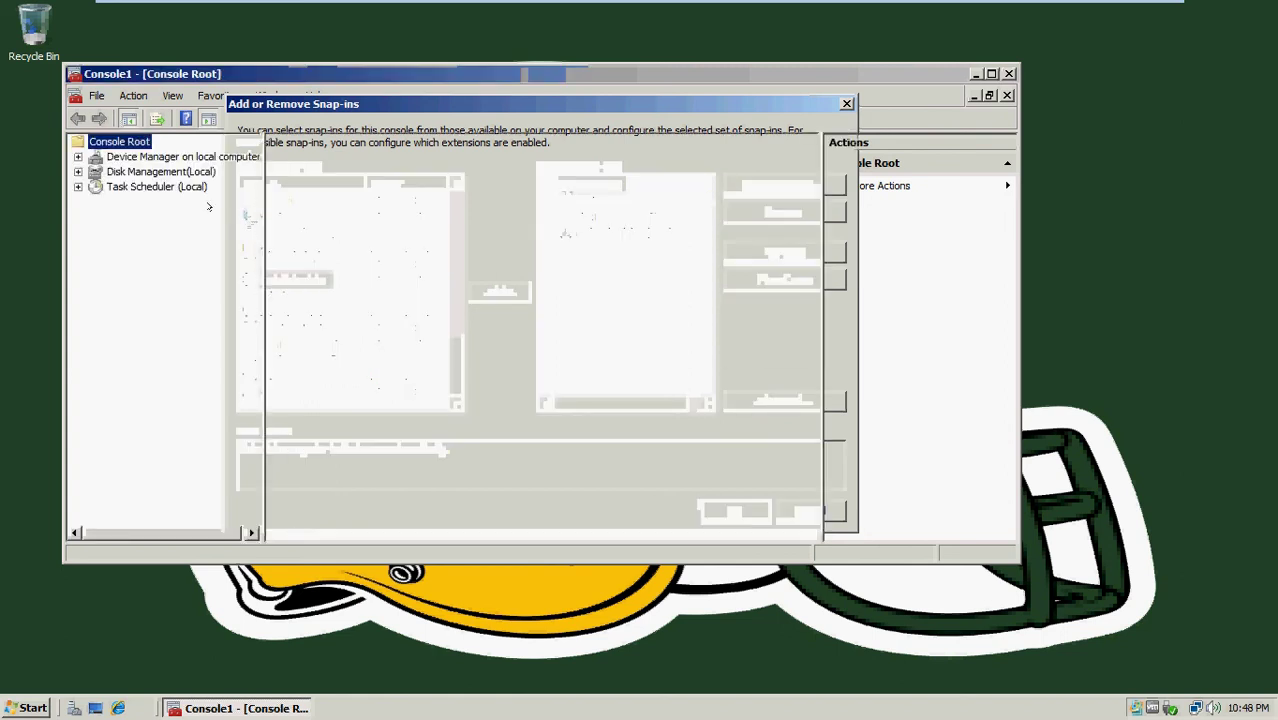
left_click(96, 96)
left_click(113, 164)
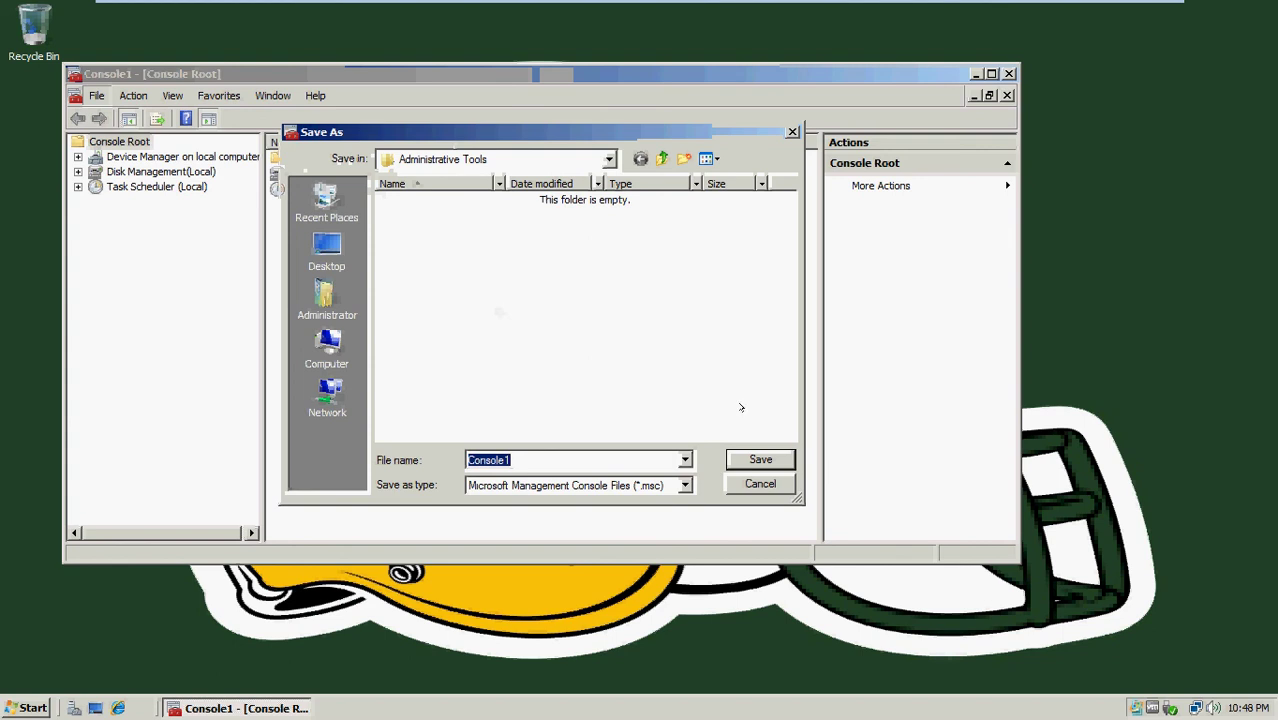
left_click(757, 460)
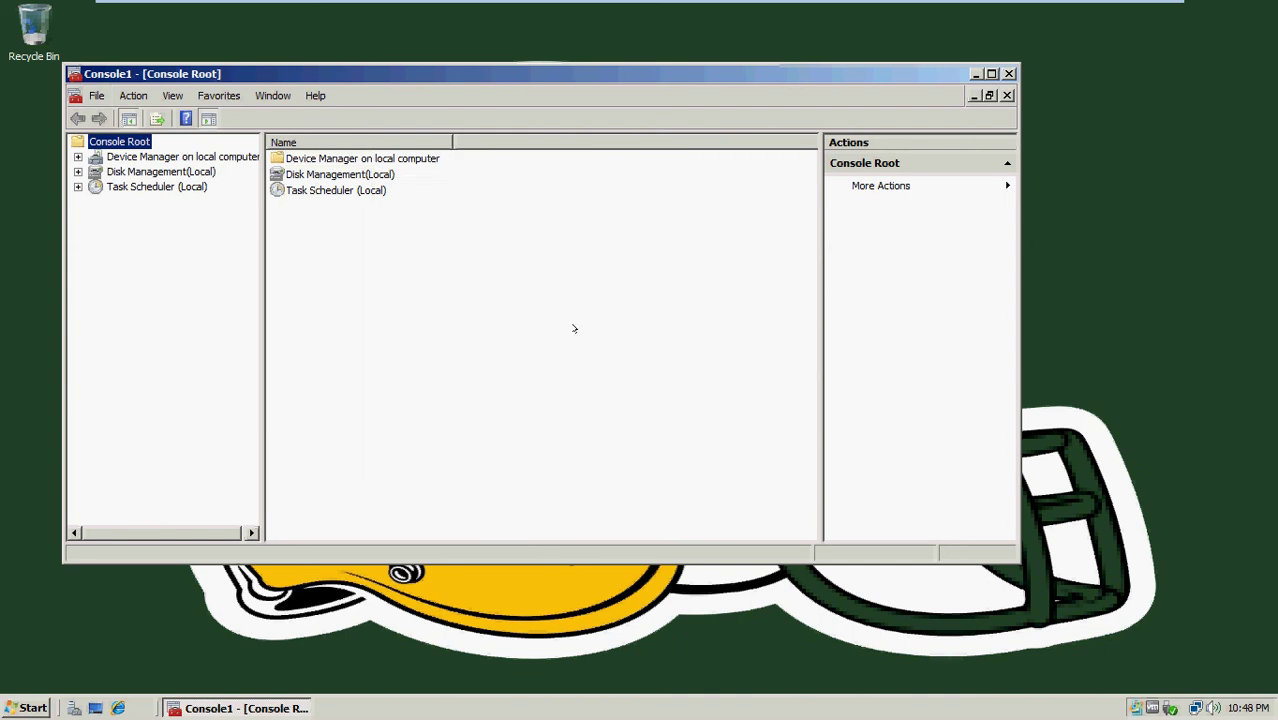
Save the console under the name 'DevDiskTask' in Administrative Tools.
left_click(91, 94)
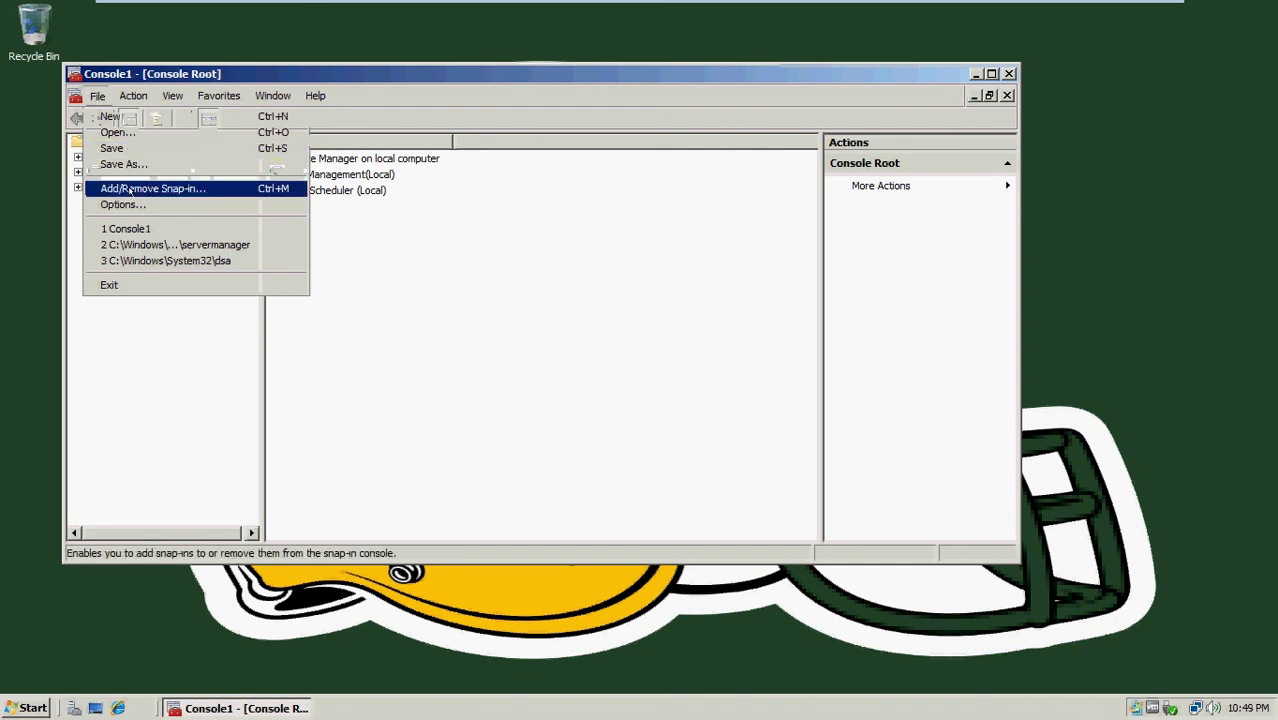
left_click(159, 164)
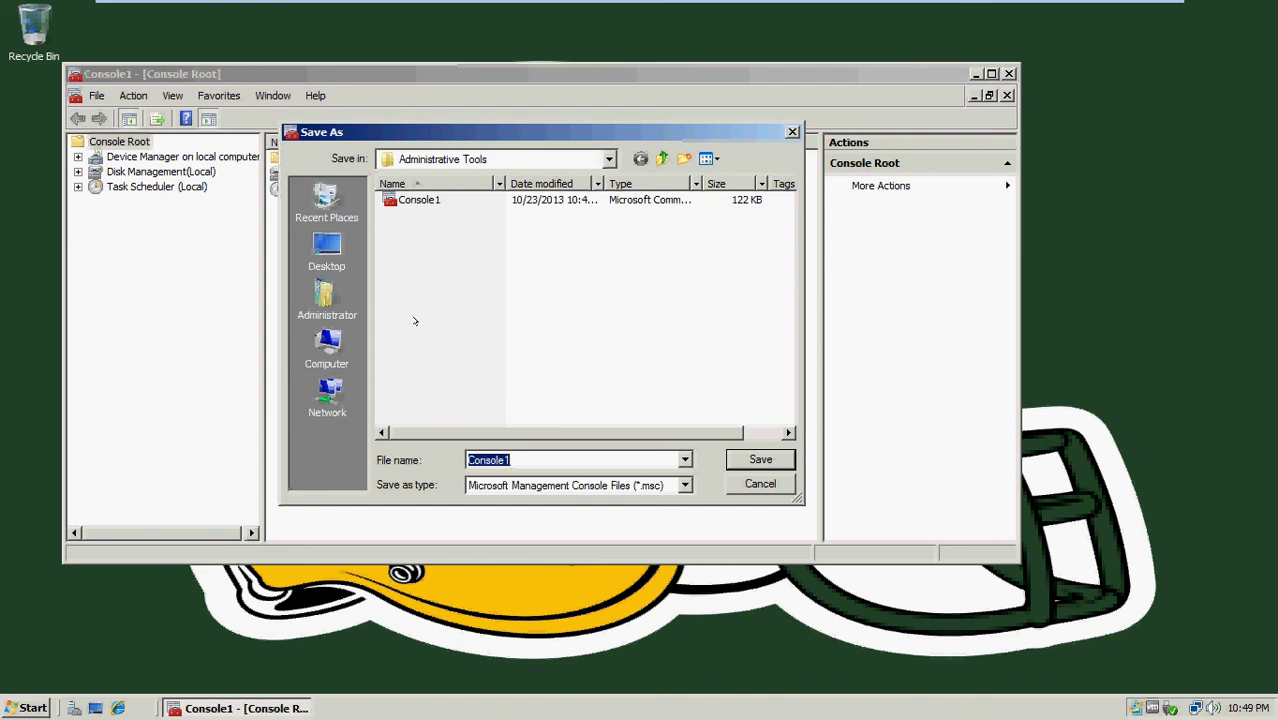
type("De")
type("v")
type("Disk")
type("Task")
left_click(755, 460)
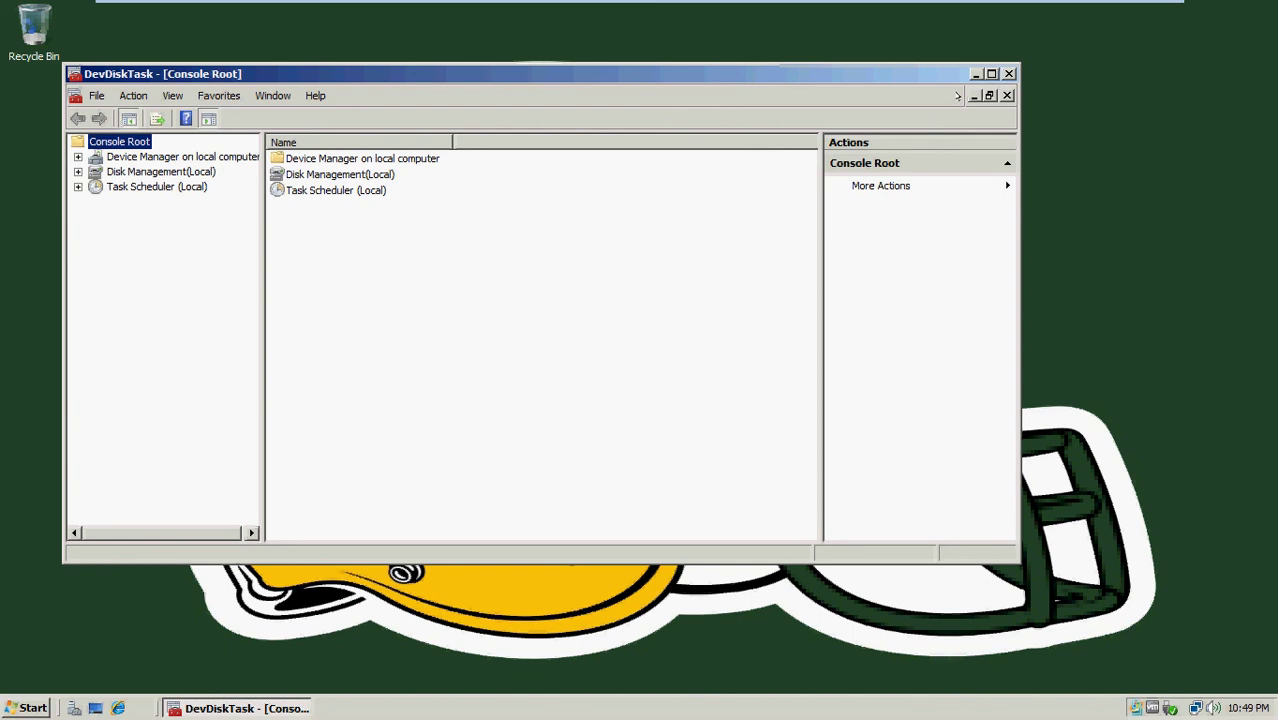
Close the DevDiskTask console, exit VMware full screen and switch to CamStudio.
key("alt+F4")
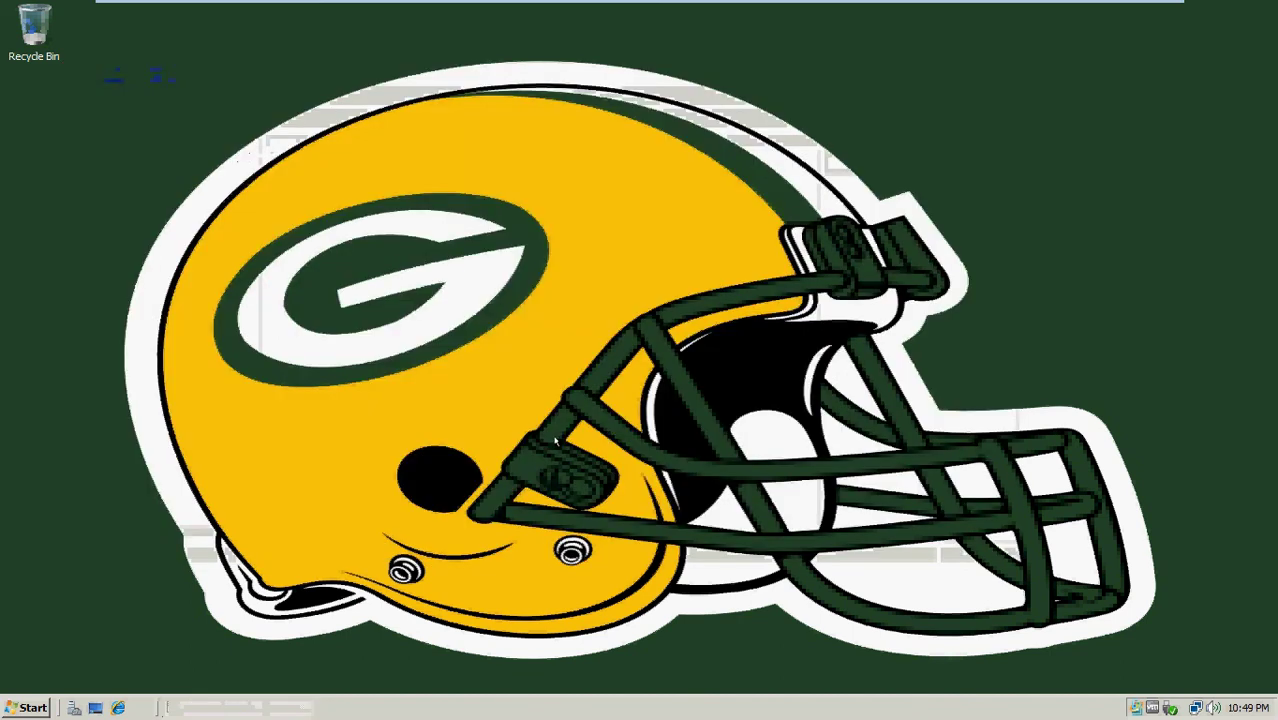
key("ctrl+alt+Return")
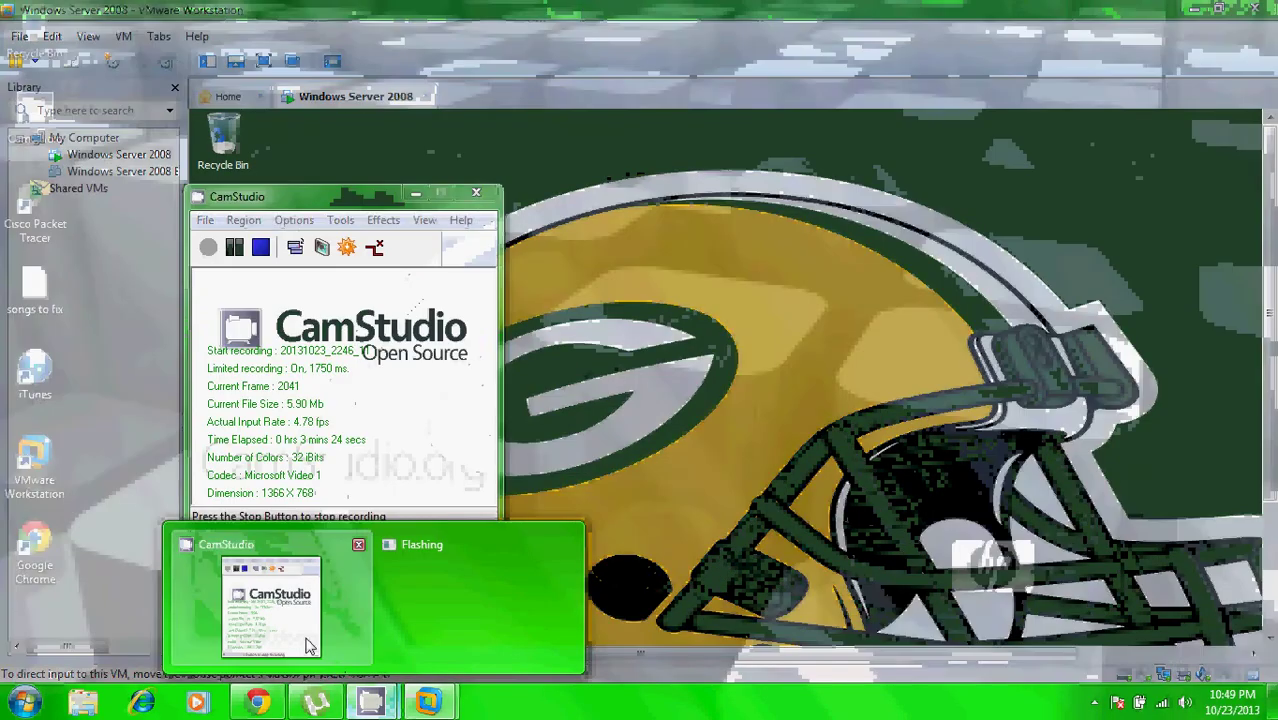
mouse_move(370, 701)
left_click(265, 600)
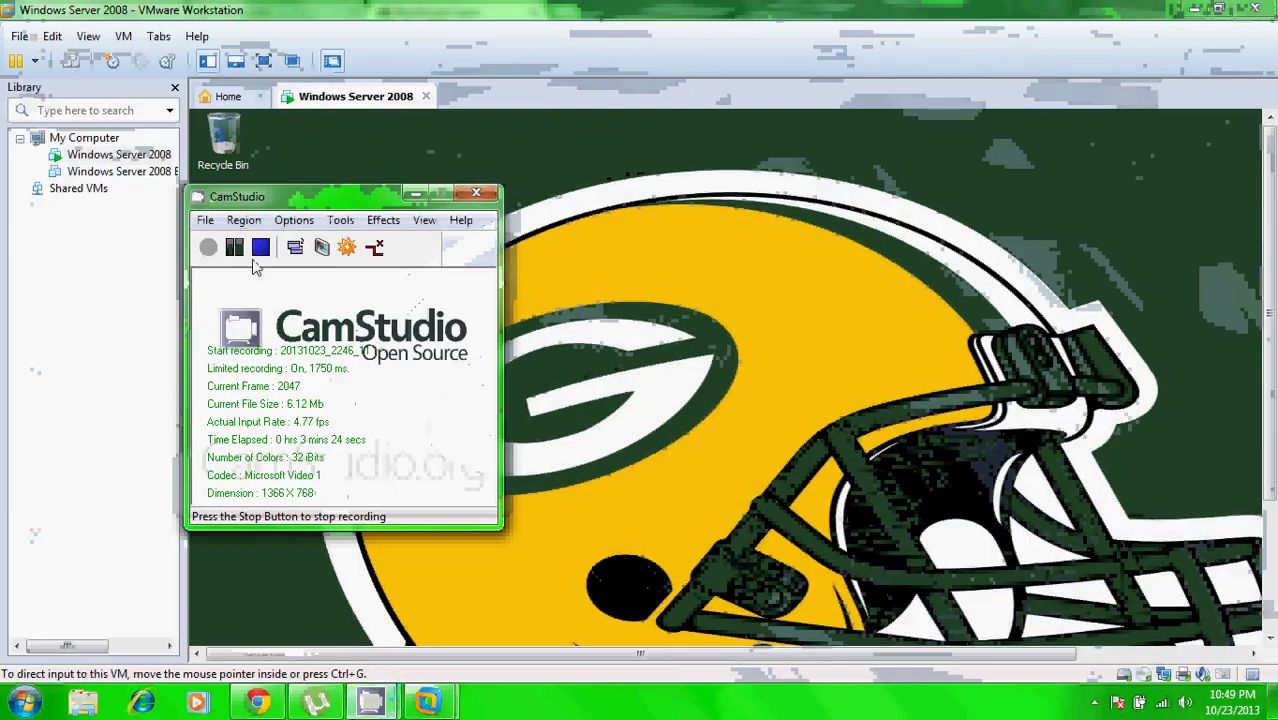